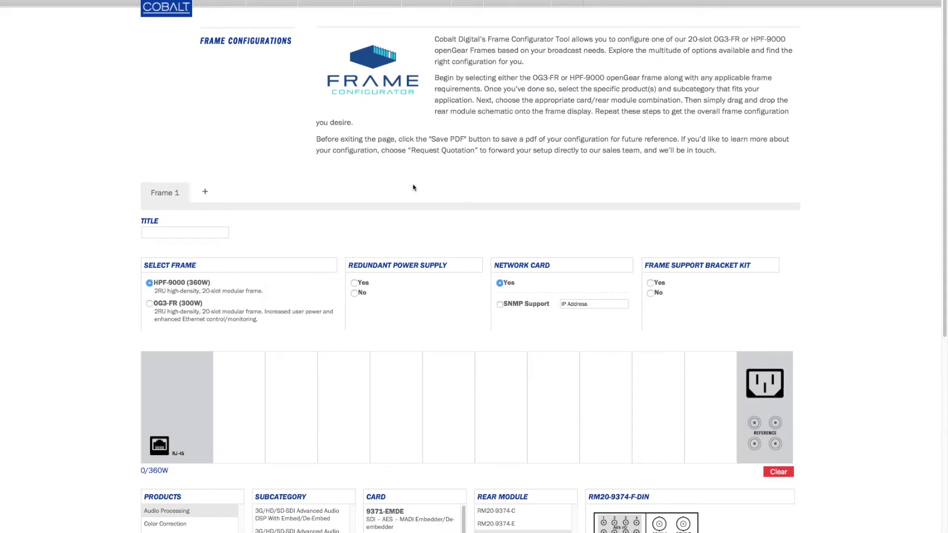
Enter 'Master Control 1' as the frame's title.
click(200, 233)
text(Master Control 1)
Add redundant power and the frame support bracket kit, and set SNMP IP to 192.168.2.1.
click(355, 284)
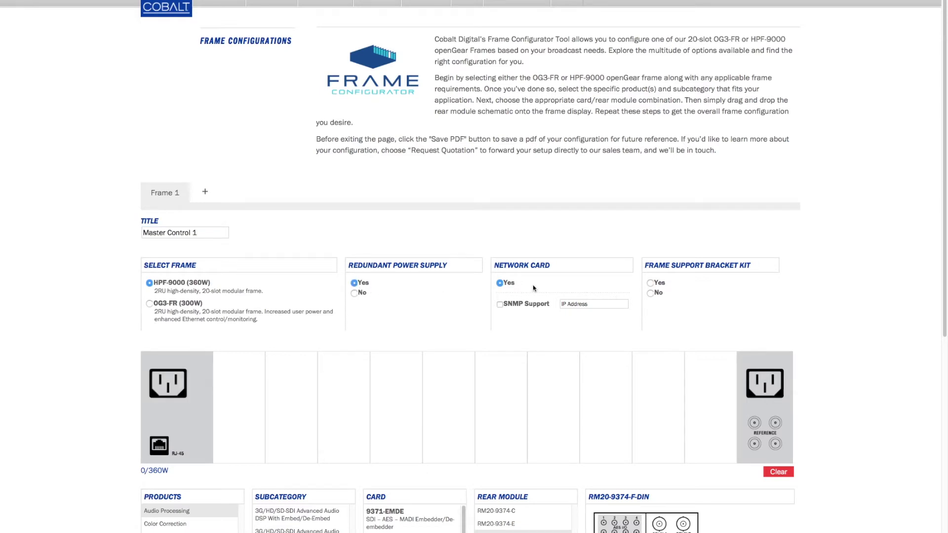
click(651, 284)
click(574, 305)
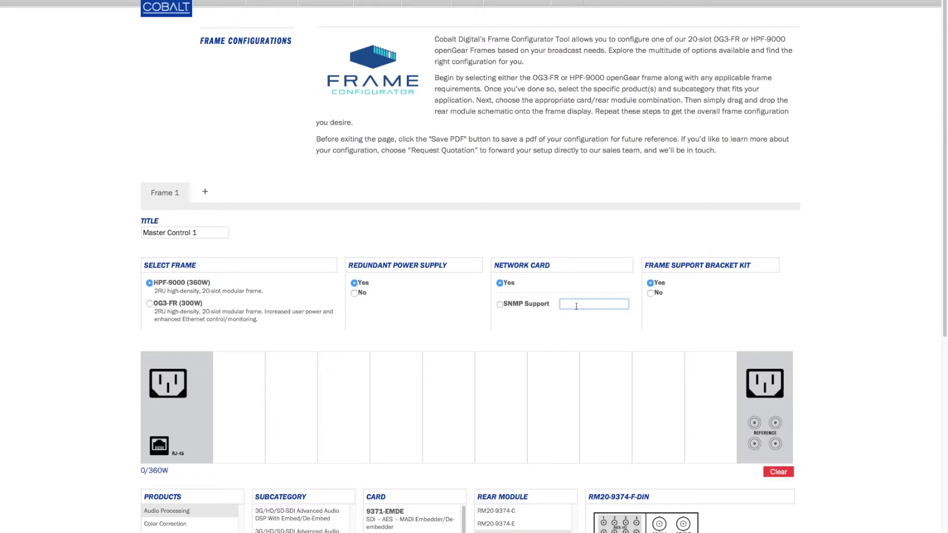
text(192.168.2.1)
Switch the frame model to OG3-FR and leave out the network card.
click(150, 304)
click(501, 285)
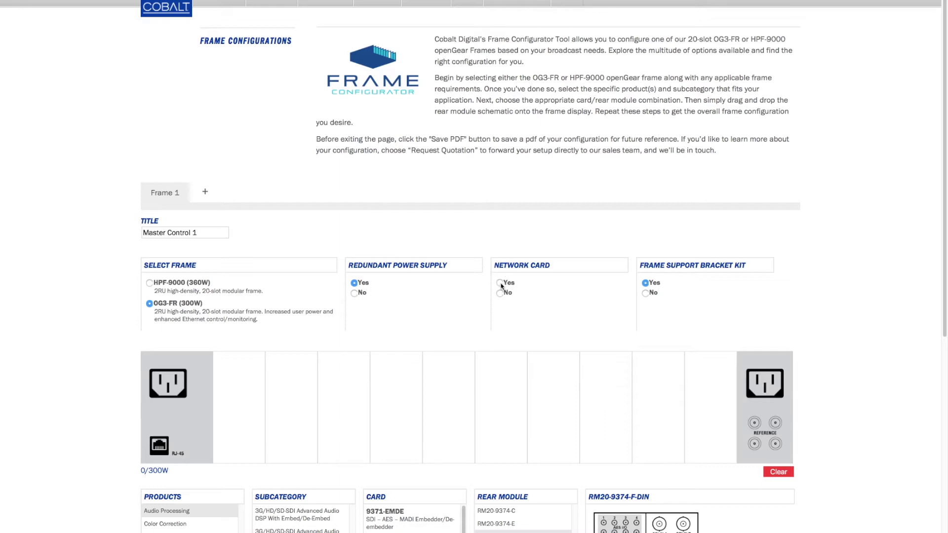
click(500, 293)
Under Keying and Branding > +KEYER Option, select the 9922-FS frame sync card.
click(97, 363)
scroll(99, 361, down, 8)
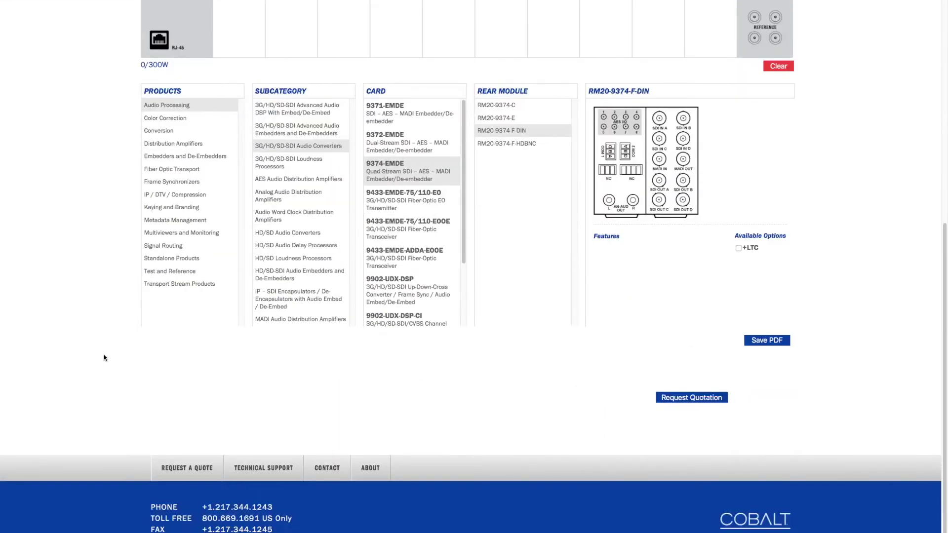
scroll(105, 355, up, 3)
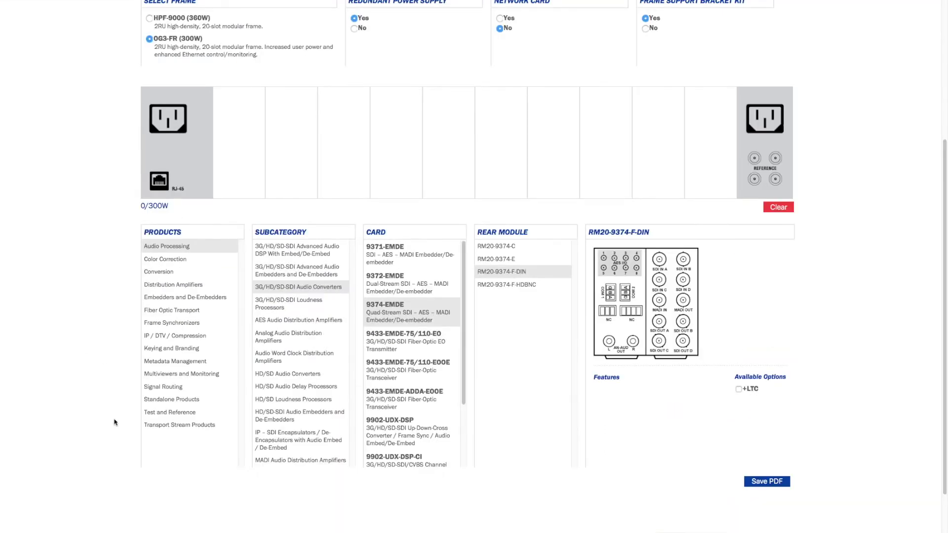
click(167, 263)
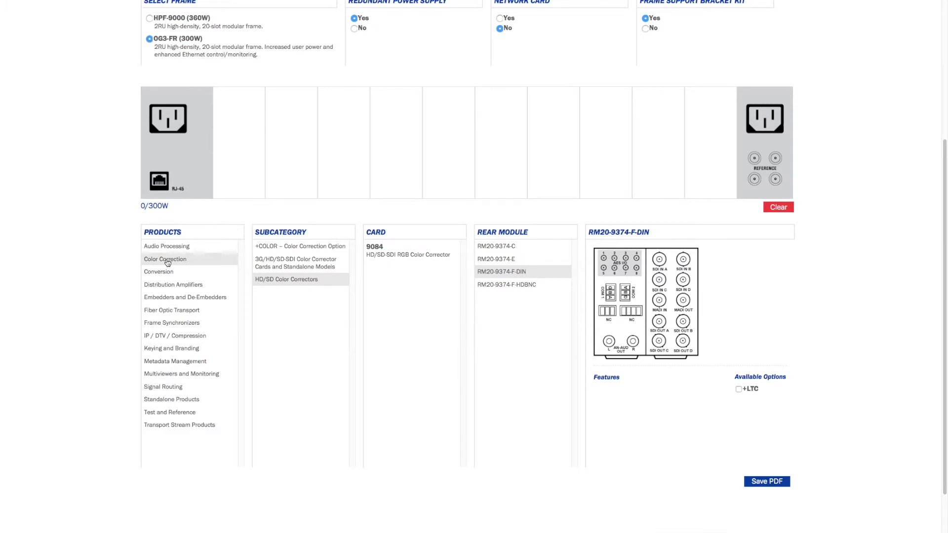
click(179, 350)
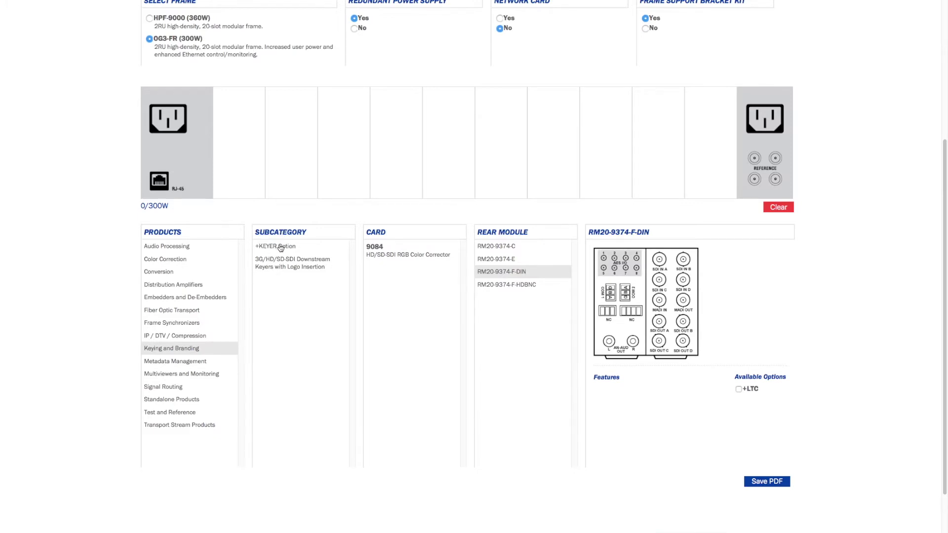
click(280, 247)
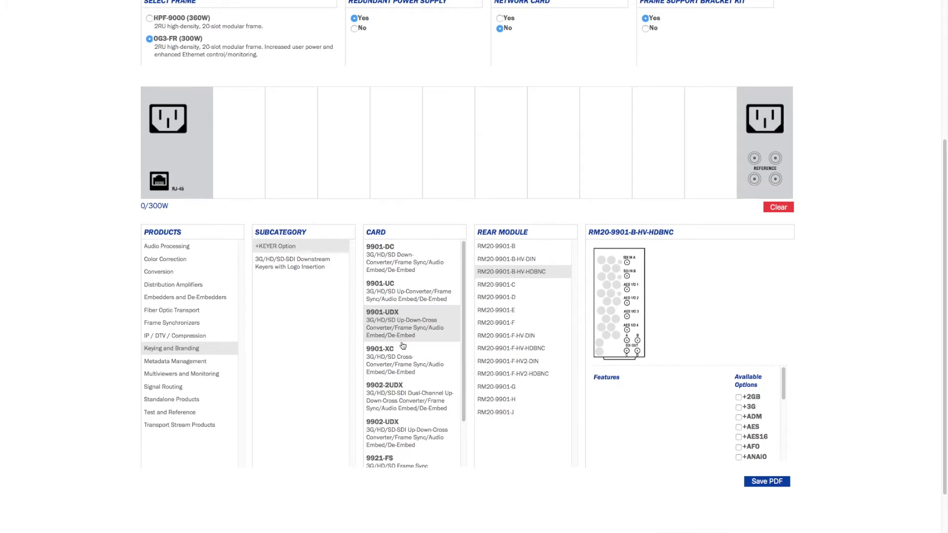
scroll(407, 344, down, 2)
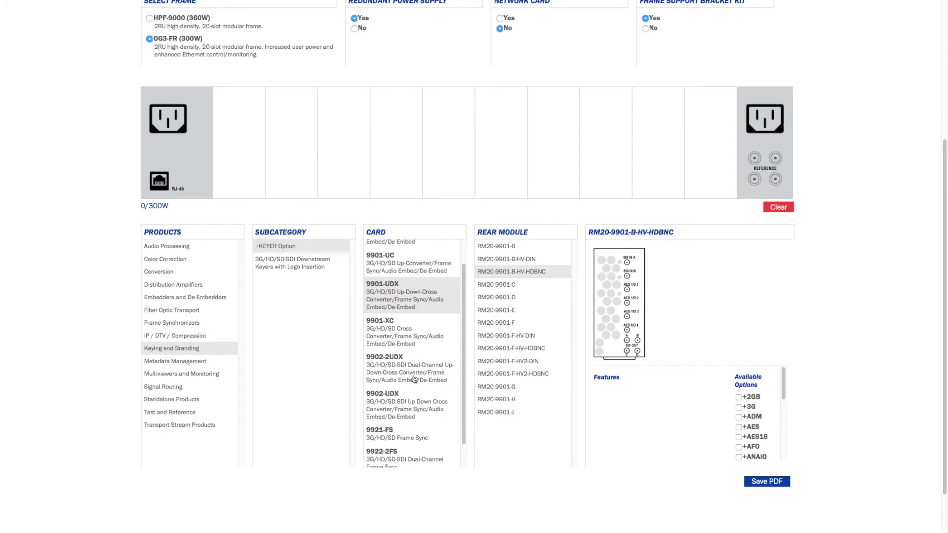
scroll(413, 429, down, 3)
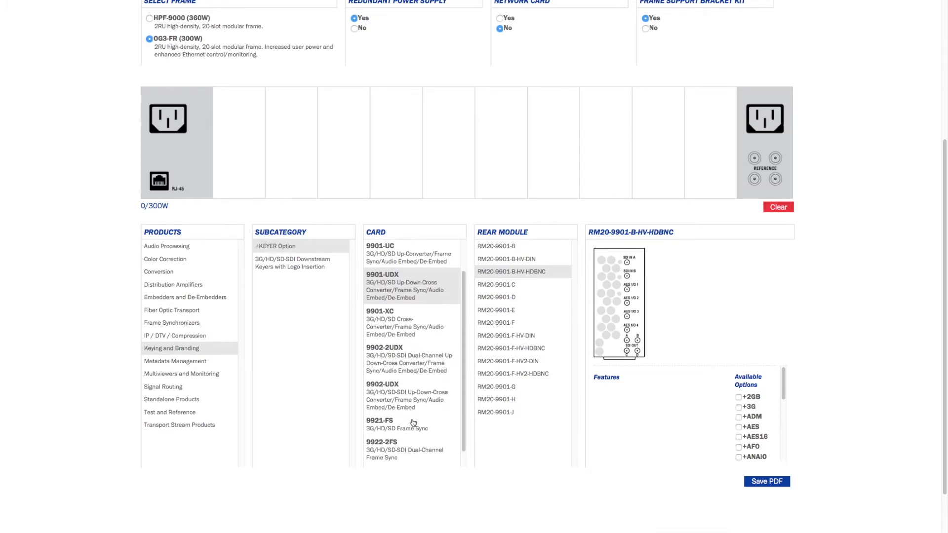
click(396, 439)
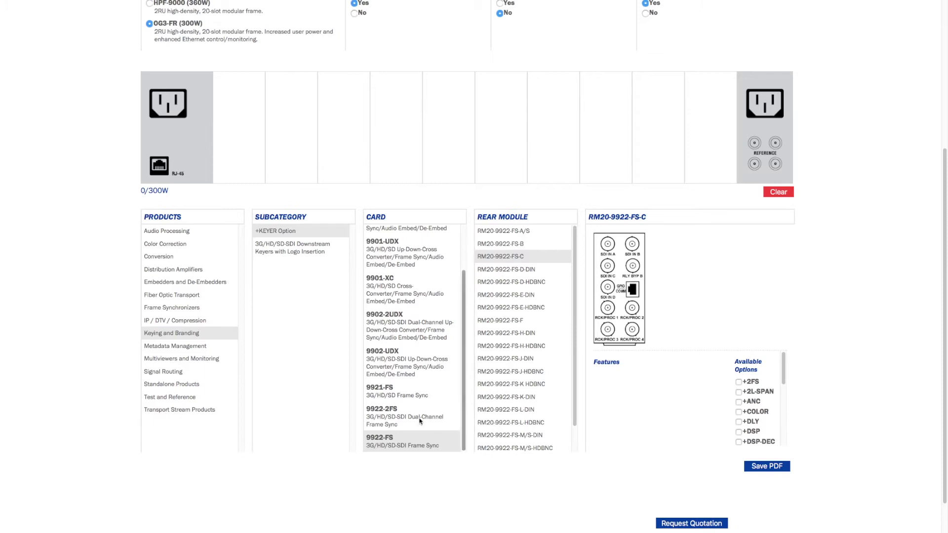
Compare the D and E rear module variants, then select RM20-9922-FS-K-DIN.
click(510, 272)
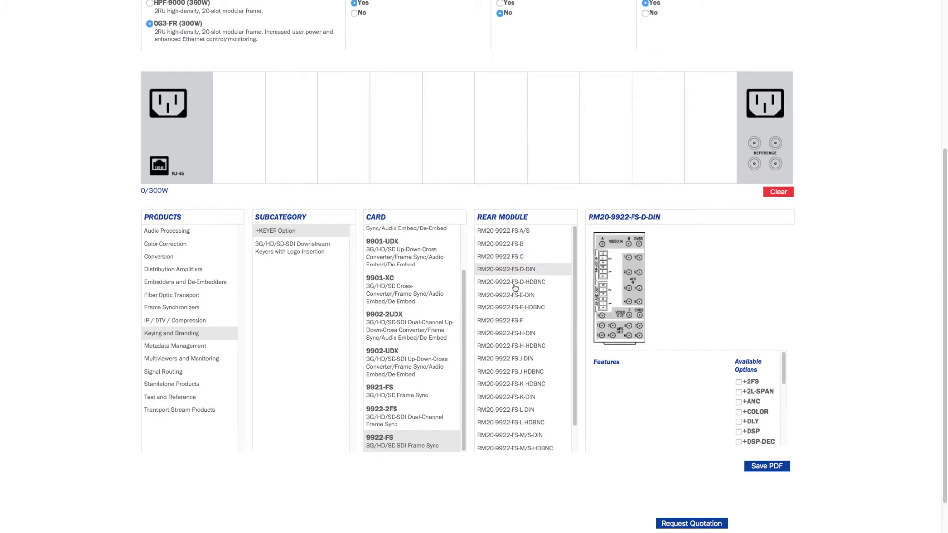
click(514, 283)
click(511, 296)
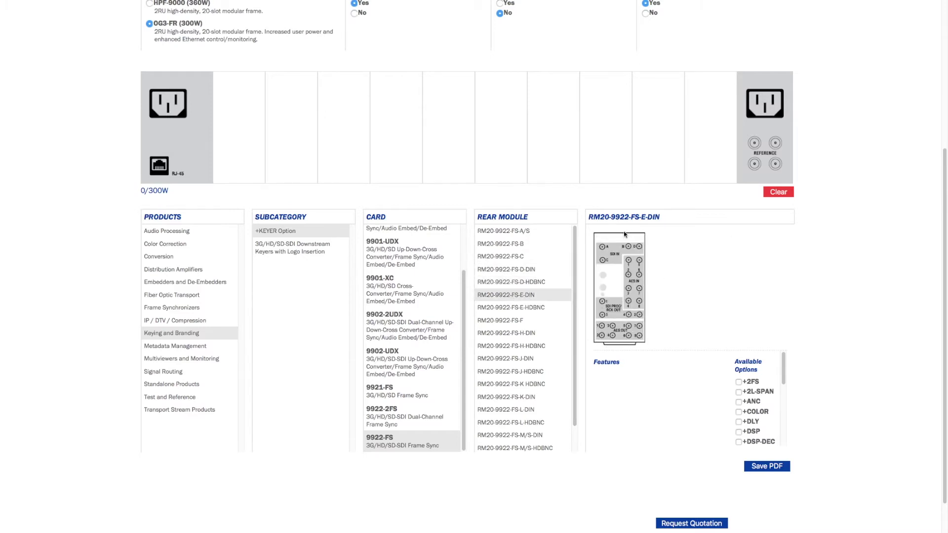
click(516, 308)
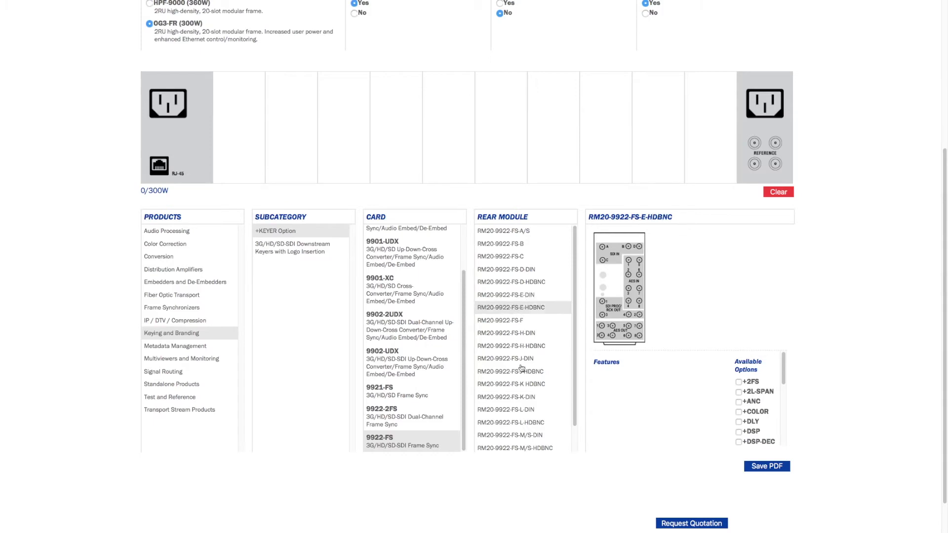
click(533, 398)
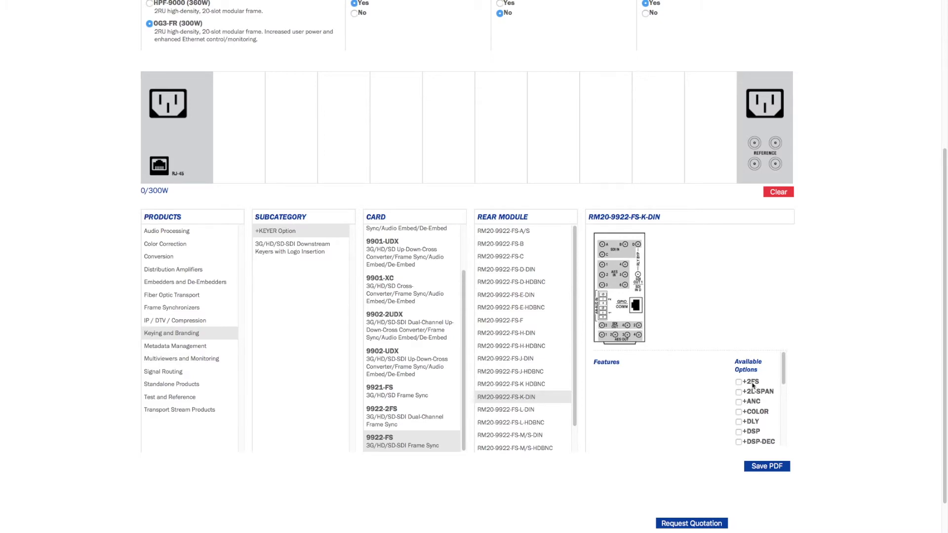
Tick the +ANC, +EAS, +KEYER, +LOGO, +QC, +SCTE104 and +TTS options.
click(739, 402)
scroll(753, 402, down, 1)
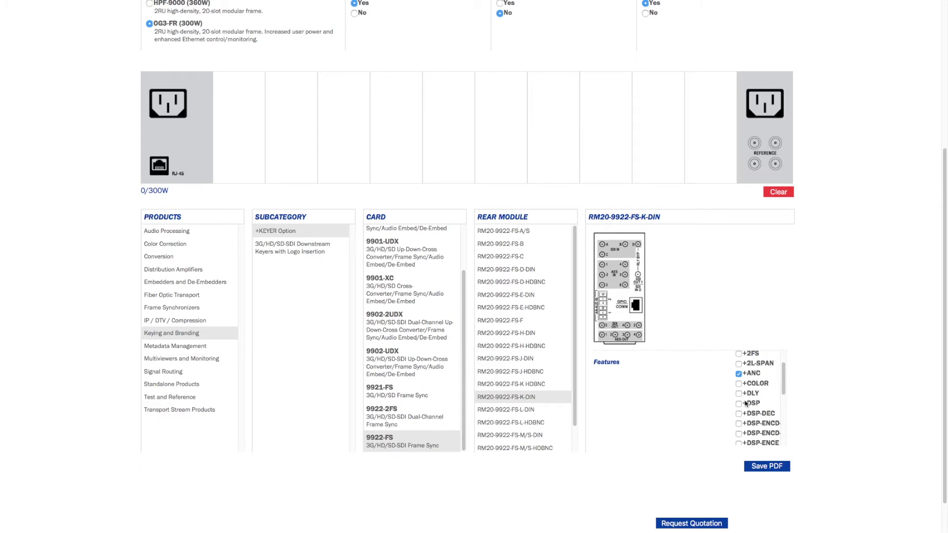
scroll(746, 405, down, 4)
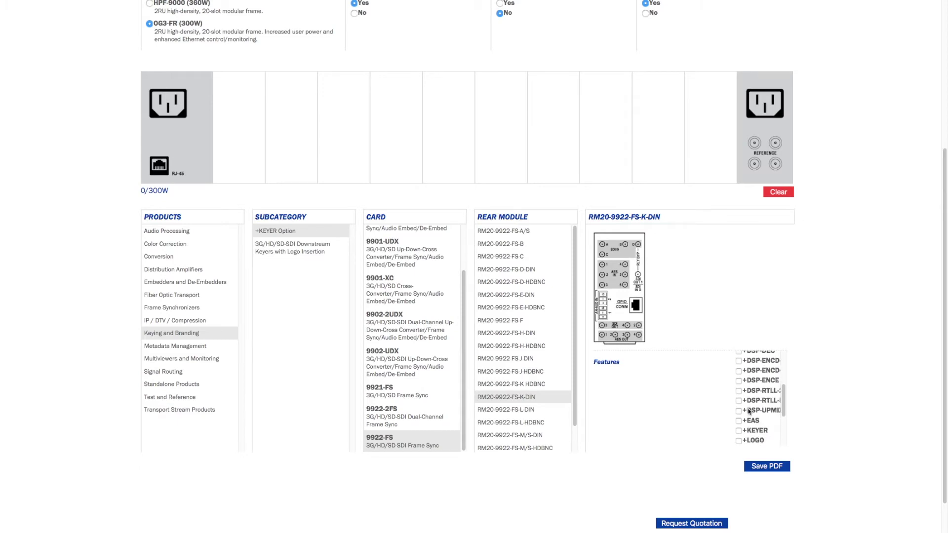
scroll(745, 415, down, 1)
click(738, 419)
click(739, 429)
click(751, 438)
scroll(752, 434, down, 2)
scroll(748, 438, down, 2)
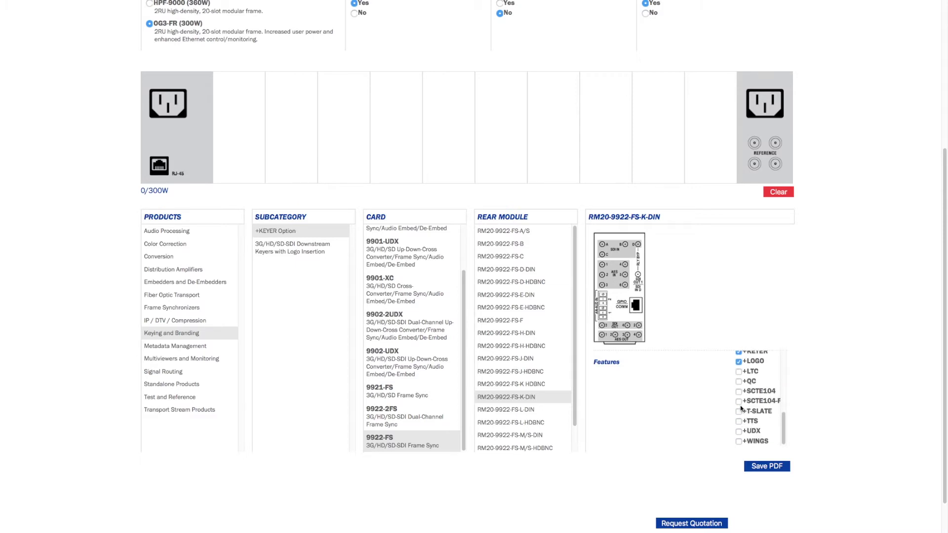
click(739, 381)
click(739, 392)
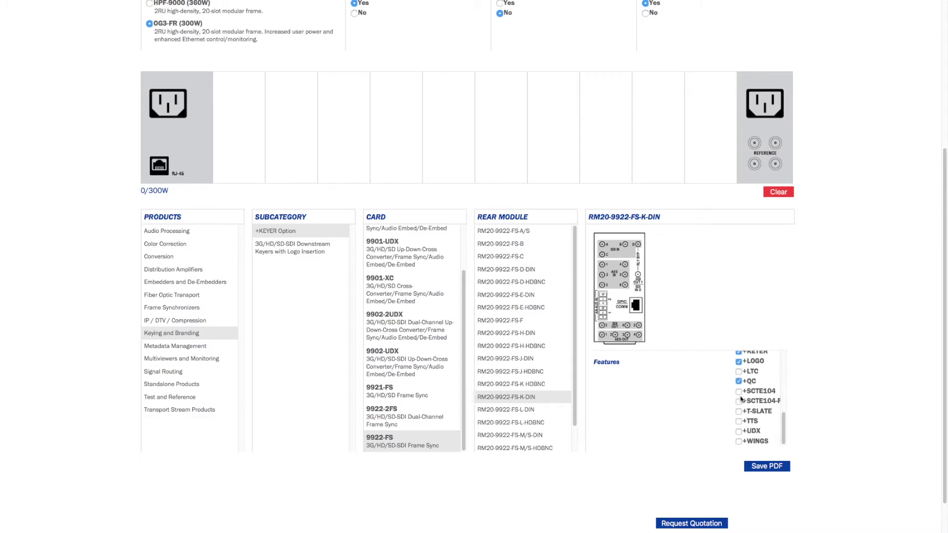
click(739, 421)
Place the first RM20-9922-FS-K-DIN module in the frame and tick +SCTE104-F, +SCTE104 and +QC for the next.
drag(619, 286, 607, 129)
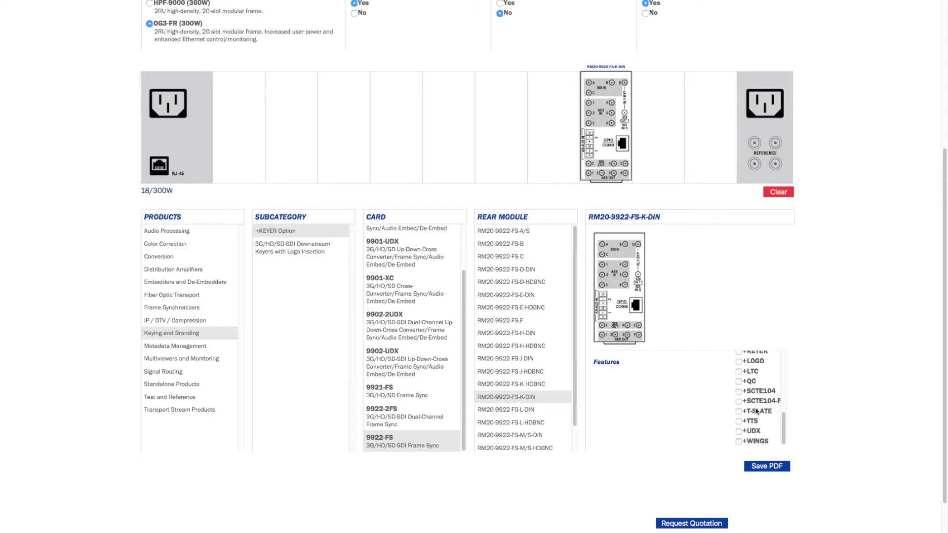
click(739, 401)
click(739, 391)
click(740, 381)
Place a second RM20-9922-FS-K-DIN left of the first, removing a misplaced copy.
drag(611, 280, 549, 125)
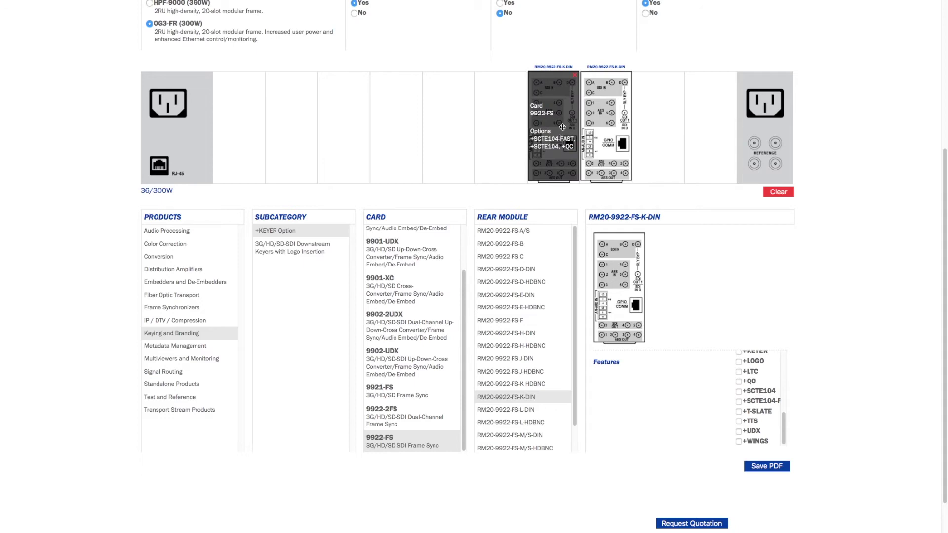
click(575, 78)
click(738, 392)
click(739, 381)
drag(601, 245, 557, 123)
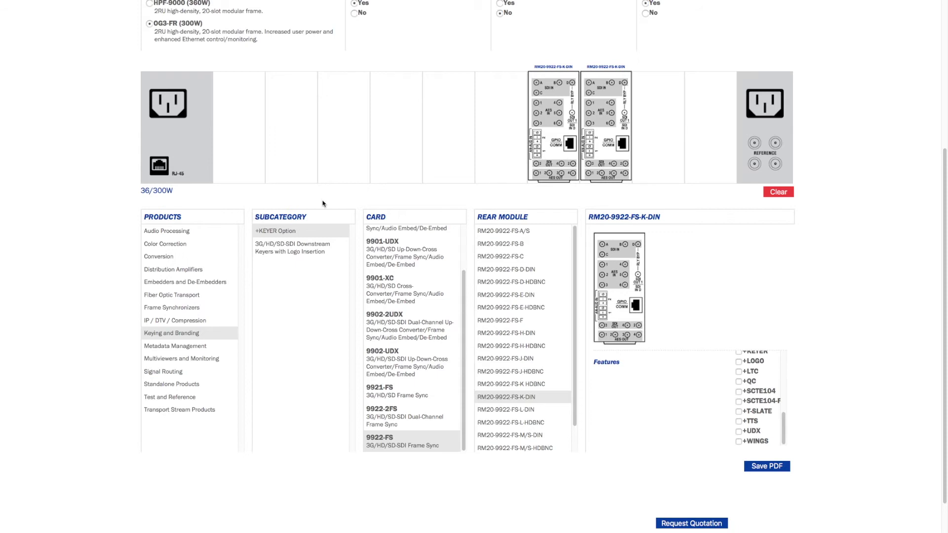
Choose the 9921-FS card and place its RM20-9921-E rear module in the frame.
click(399, 397)
click(404, 397)
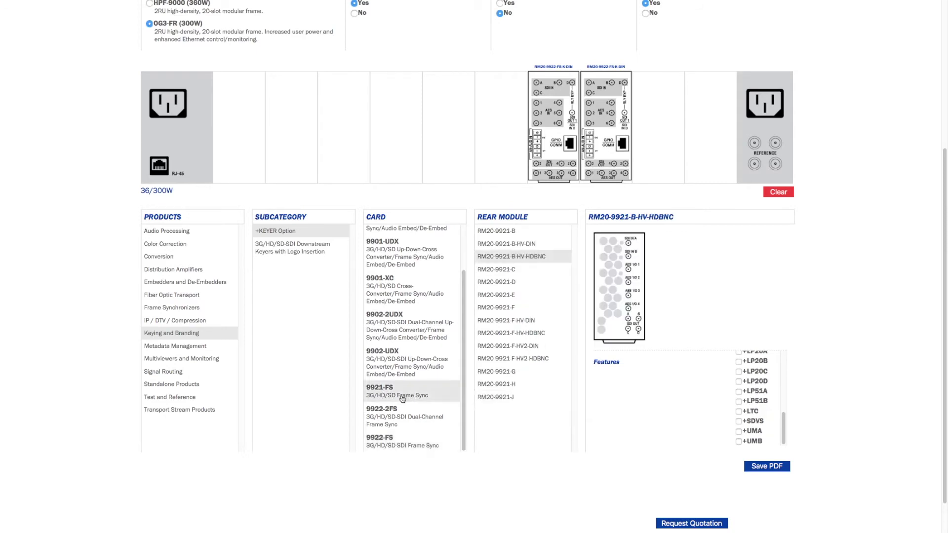
click(506, 306)
click(509, 295)
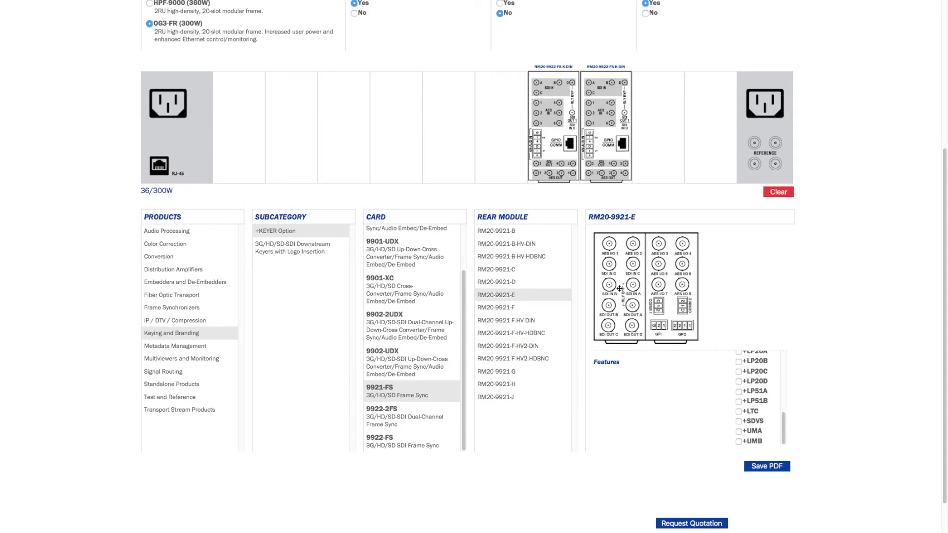
drag(497, 211, 464, 138)
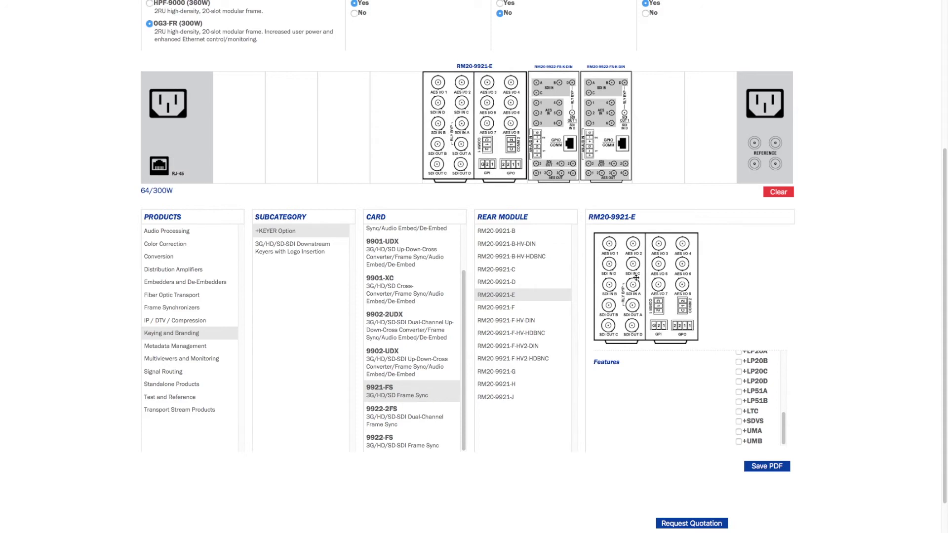
Add an RM20-9921-C module with +ANAIO and the RM20-9901-XB expansion module to the frame.
drag(632, 301, 633, 258)
drag(634, 297, 217, 134)
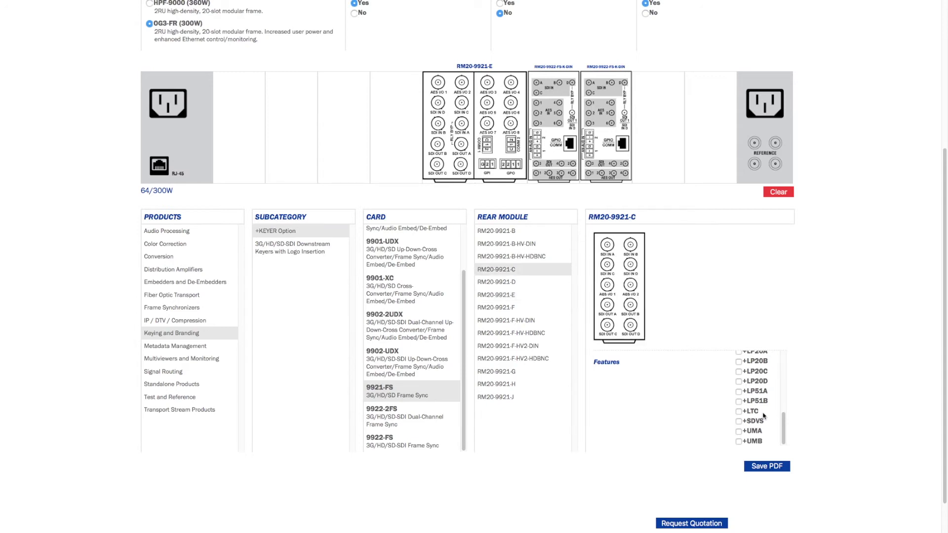
drag(785, 426, 785, 377)
click(738, 416)
drag(618, 292, 395, 133)
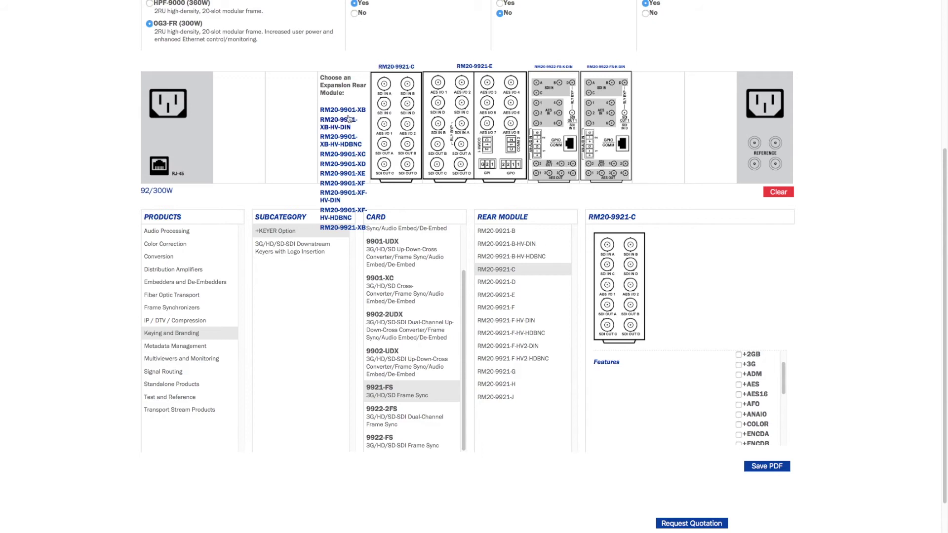
click(351, 110)
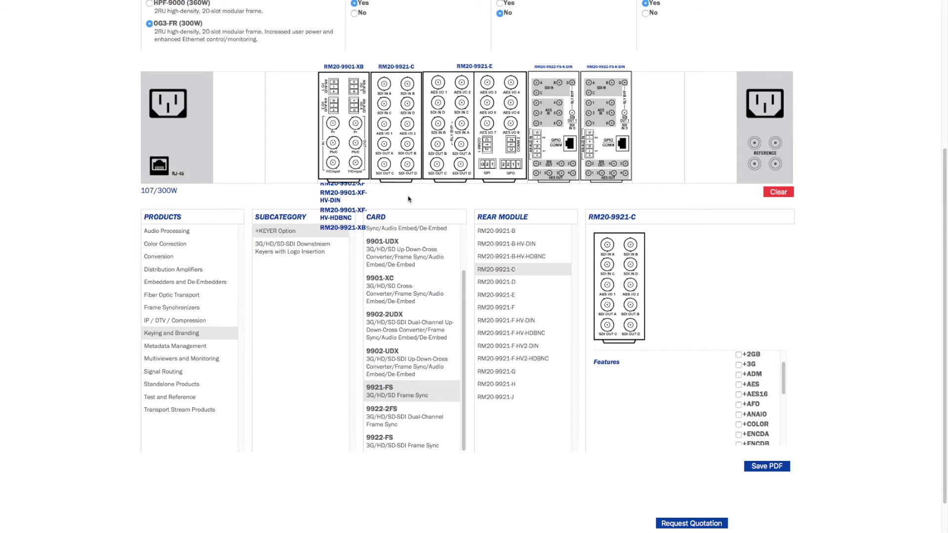
click(170, 245)
From Conversion's HD/SD SDI Format Converters, put RM20-9066-E-DIN in the leftmost slot, replacing RM20-9066-A.
click(164, 257)
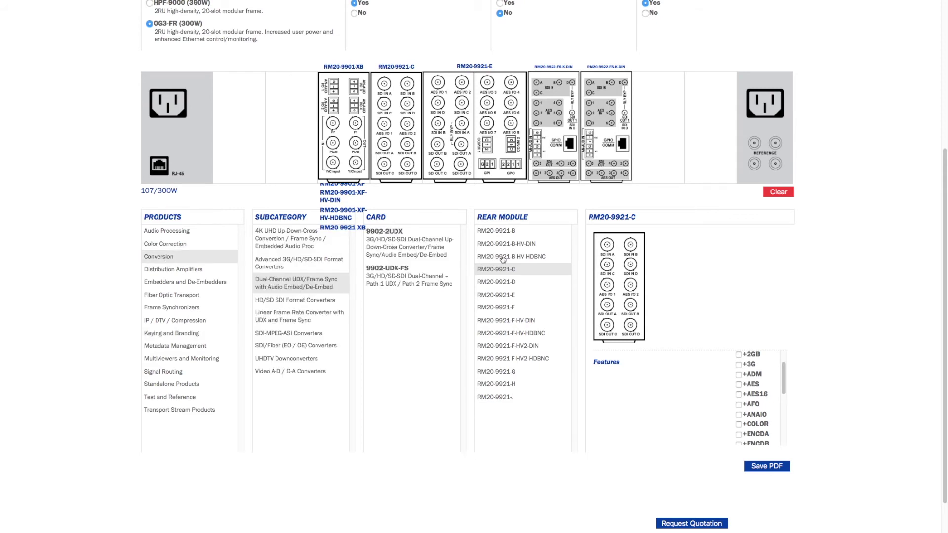
click(297, 300)
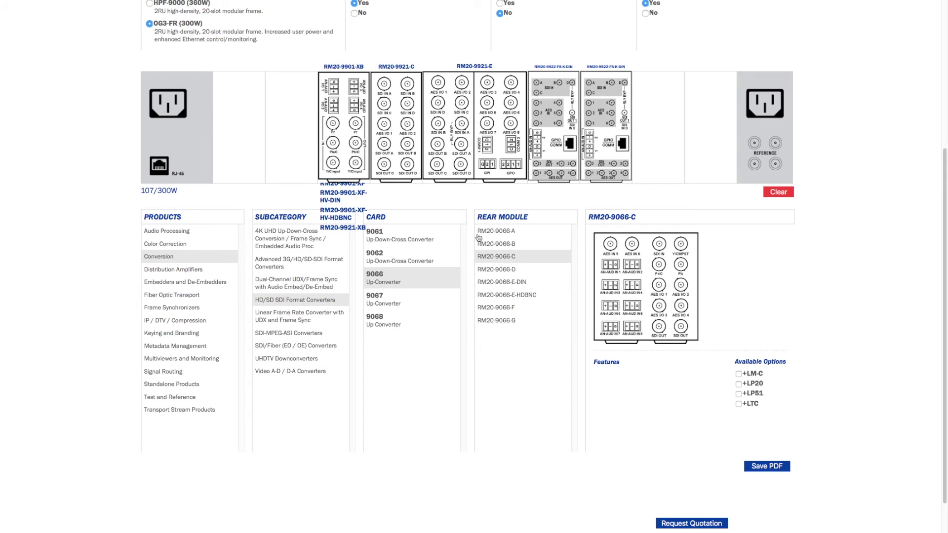
click(505, 237)
drag(620, 284, 290, 125)
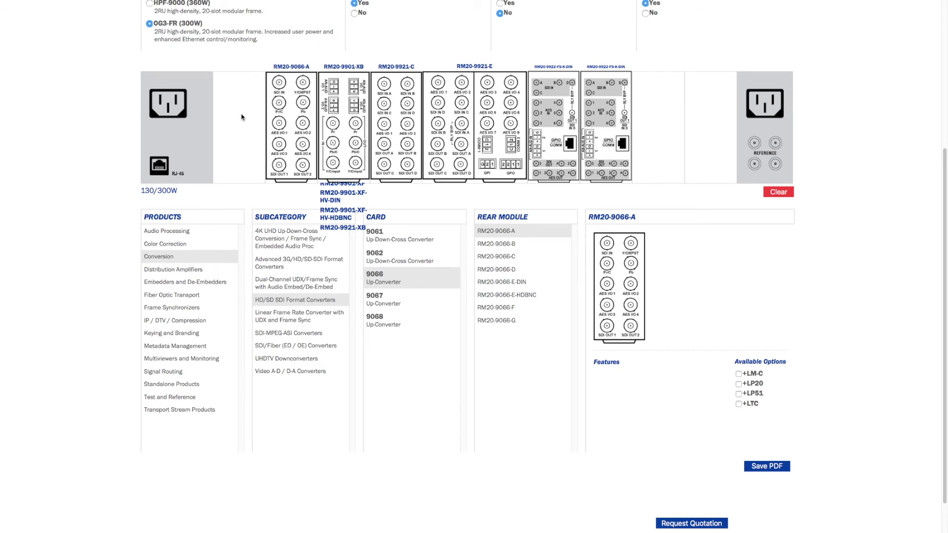
click(522, 284)
drag(623, 275, 565, 254)
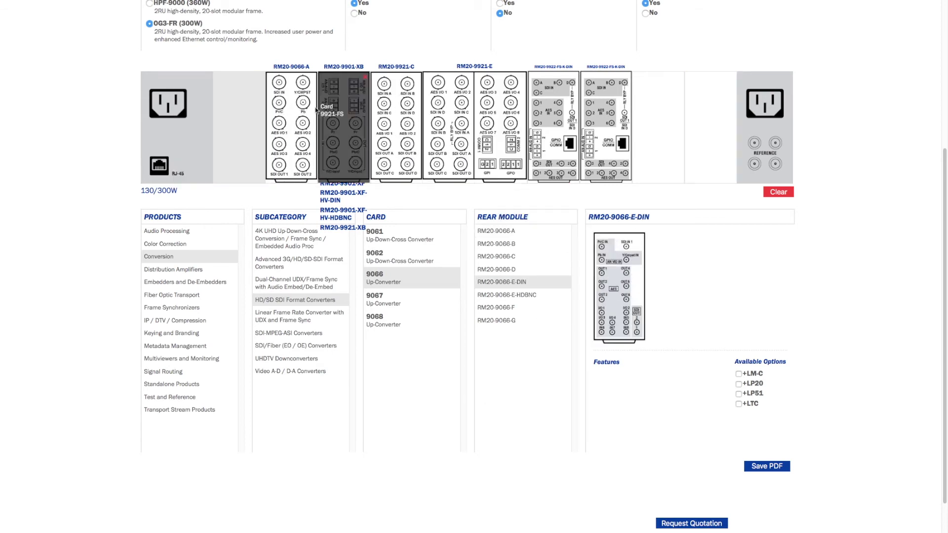
click(312, 78)
drag(610, 268, 256, 143)
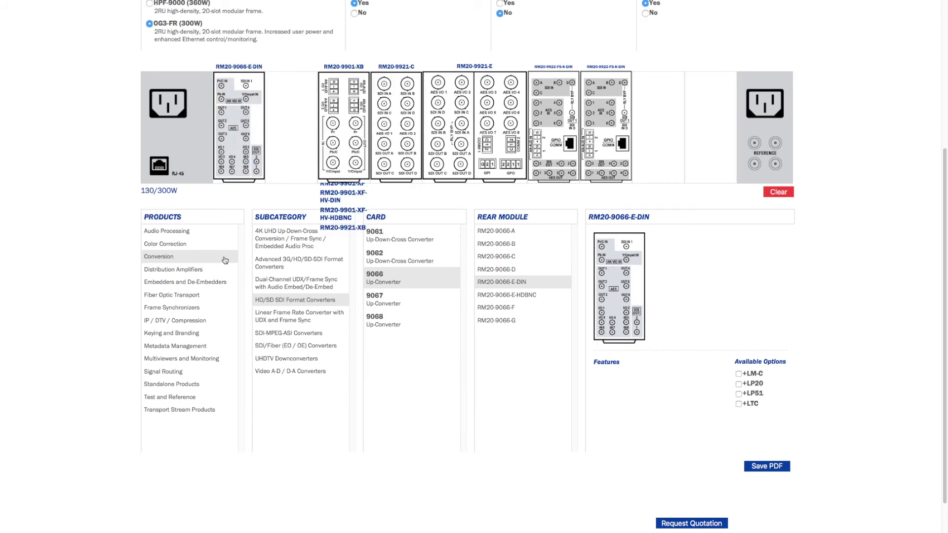
click(183, 269)
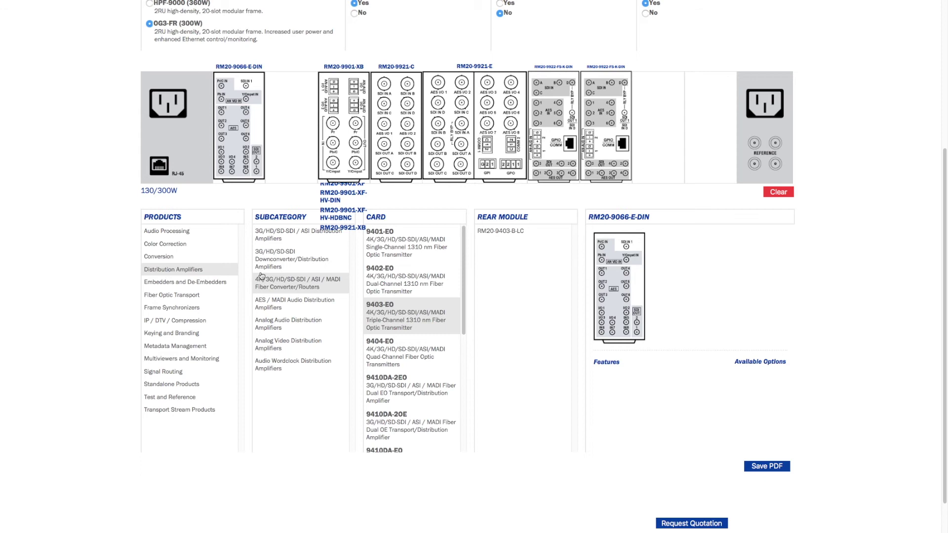
Set the 9003 card to Single Card and fill the last two slots with RM20-9003-B/S-HDBNC modules.
click(291, 264)
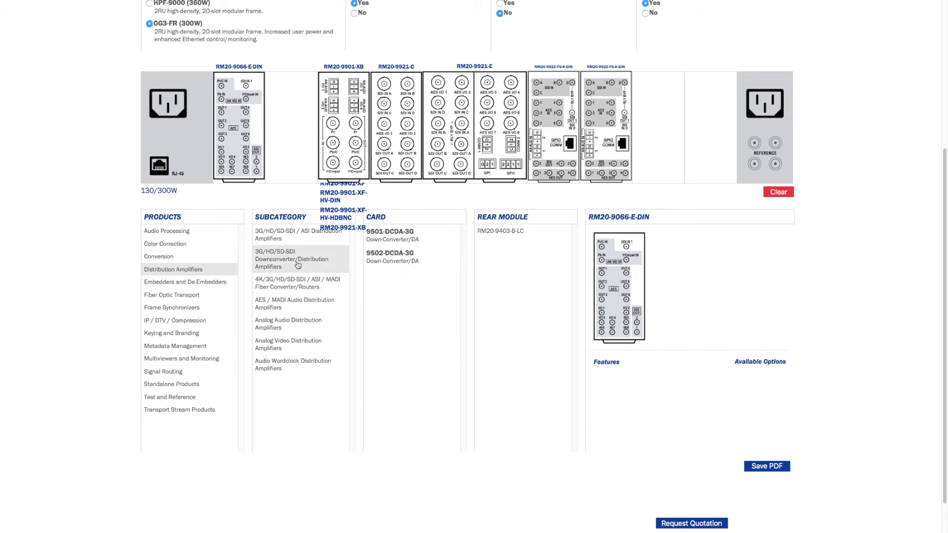
click(286, 238)
click(400, 295)
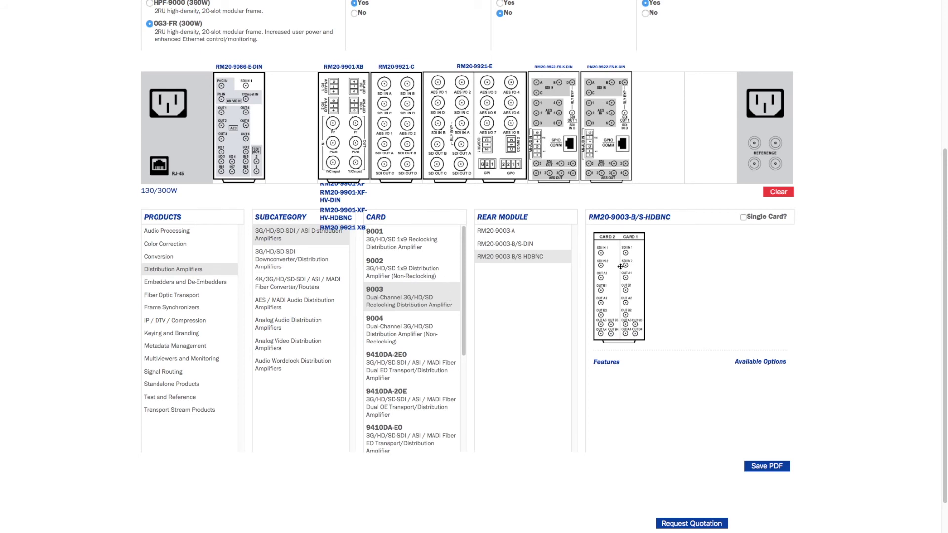
drag(620, 281, 662, 123)
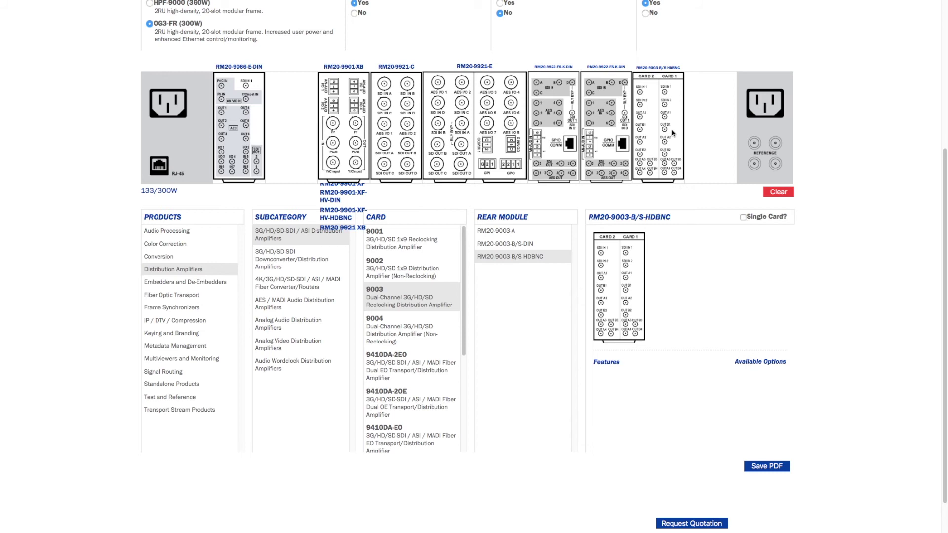
click(679, 78)
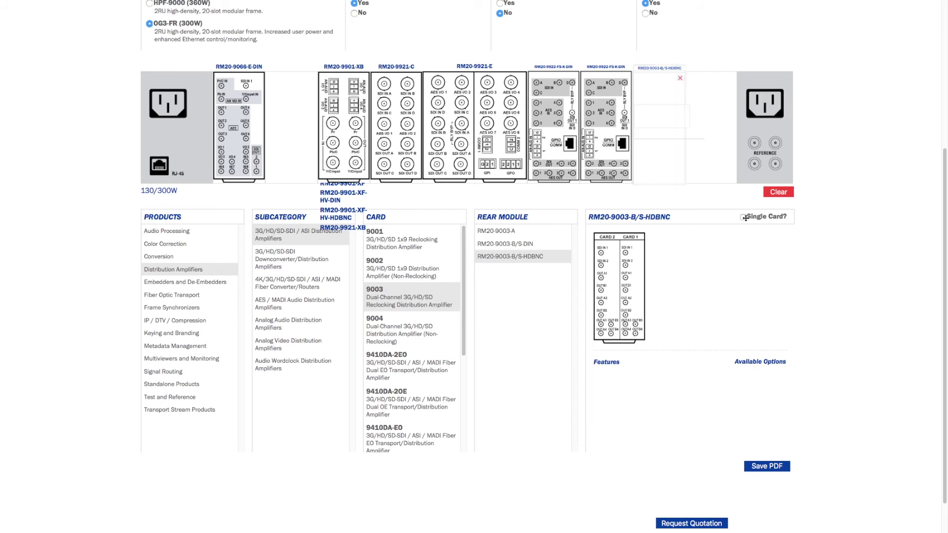
click(744, 217)
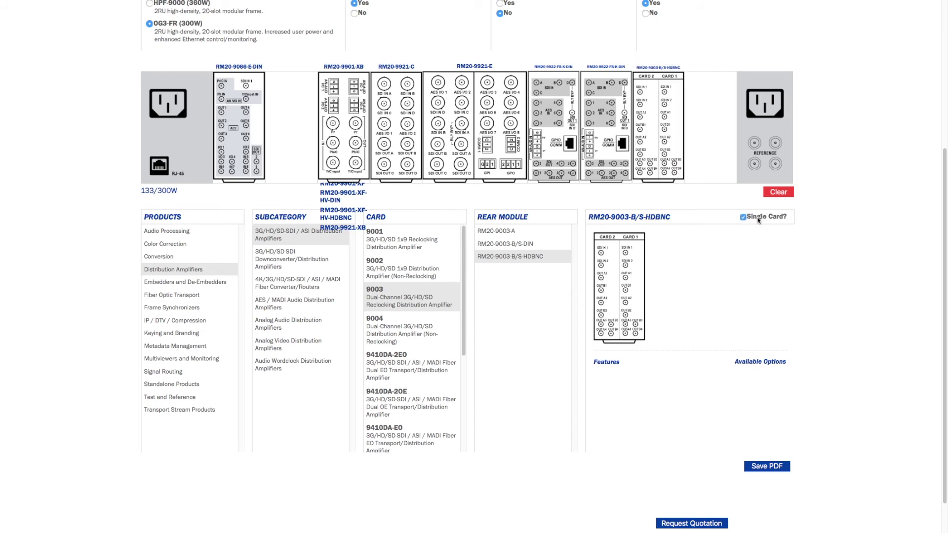
drag(620, 282, 709, 123)
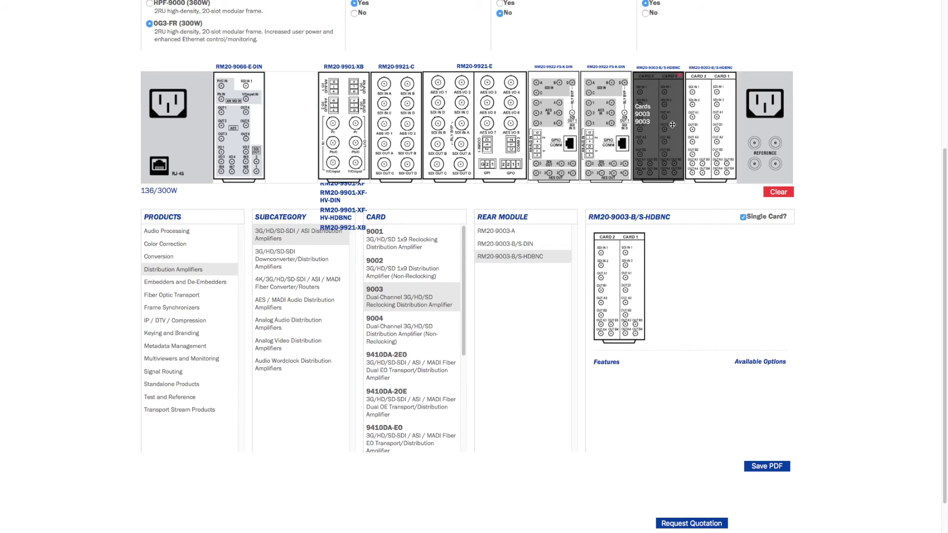
click(679, 76)
drag(612, 274, 653, 119)
Add a Frame 2 tab, then export the Master Control 1 layout with Save PDF.
scroll(226, 62, up, 2)
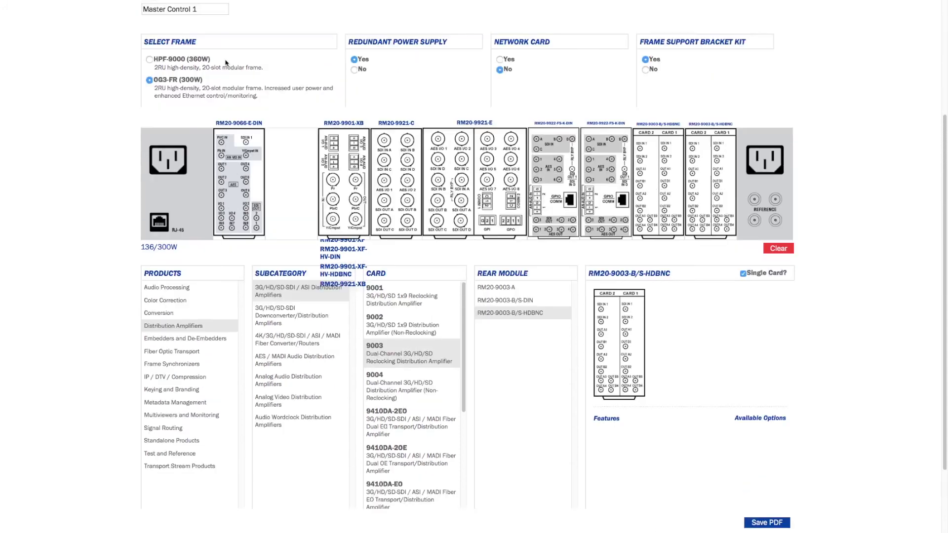
scroll(225, 56, up, 2)
click(206, 22)
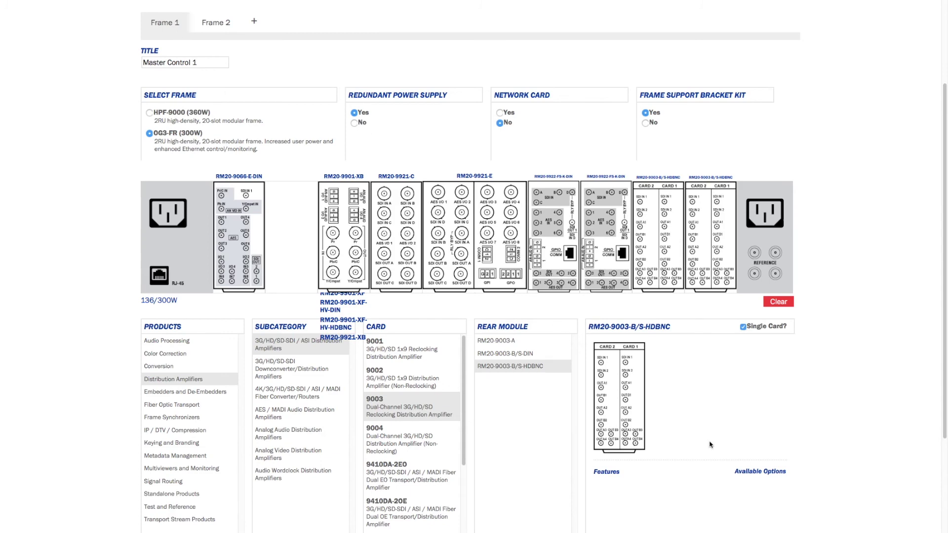
scroll(857, 463, down, 1)
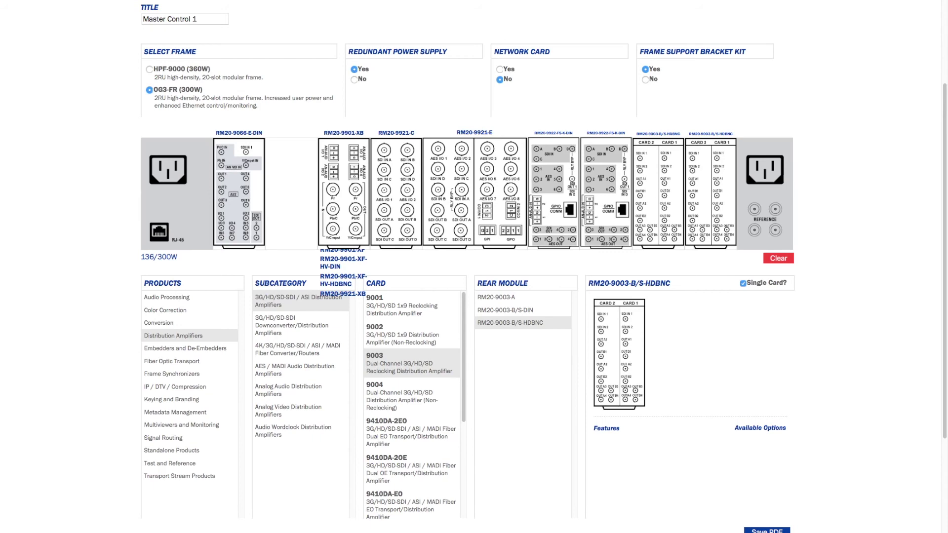
click(767, 530)
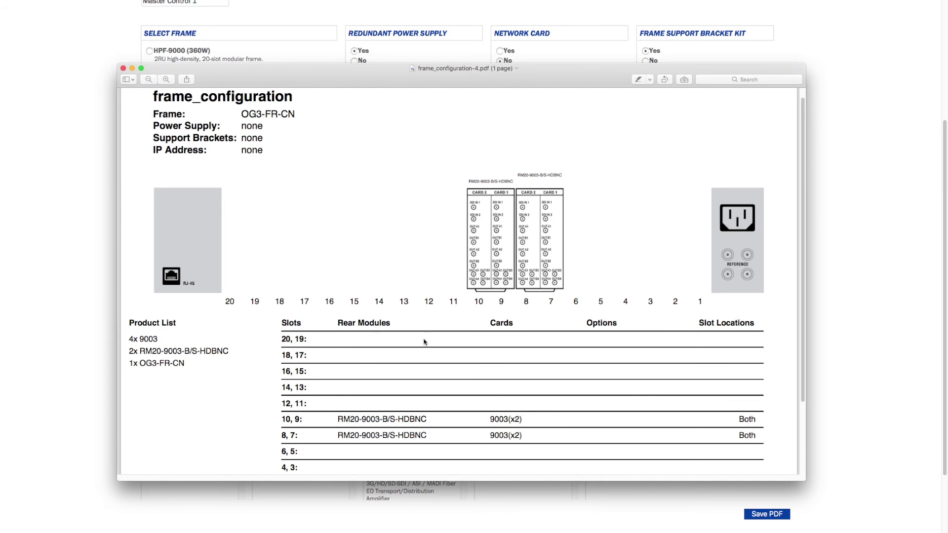
Scroll through the exported PDF listing 4x 9003 and 2x RM20-9003-B/S-HDBNC.
scroll(494, 282, down, 3)
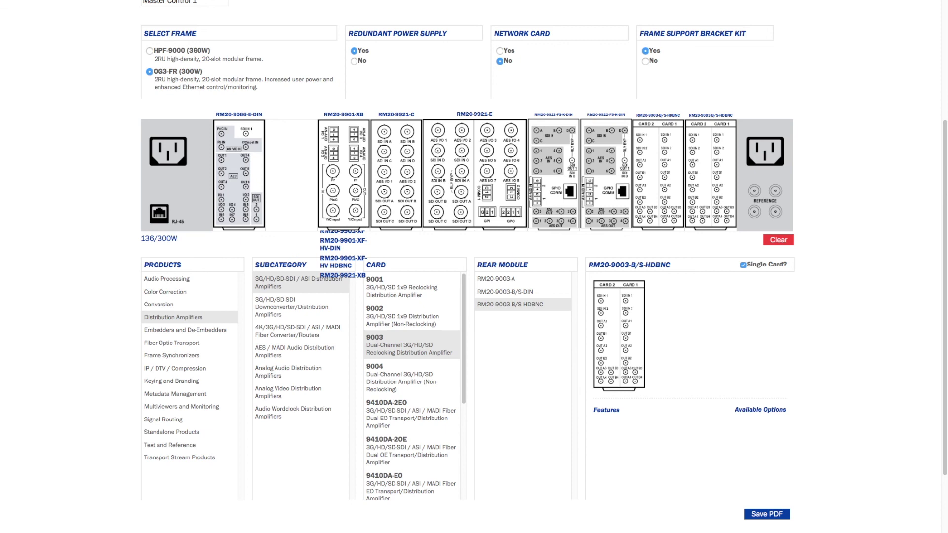
Open the quotation request form and enter the contact's full name and e-mail address.
click(767, 514)
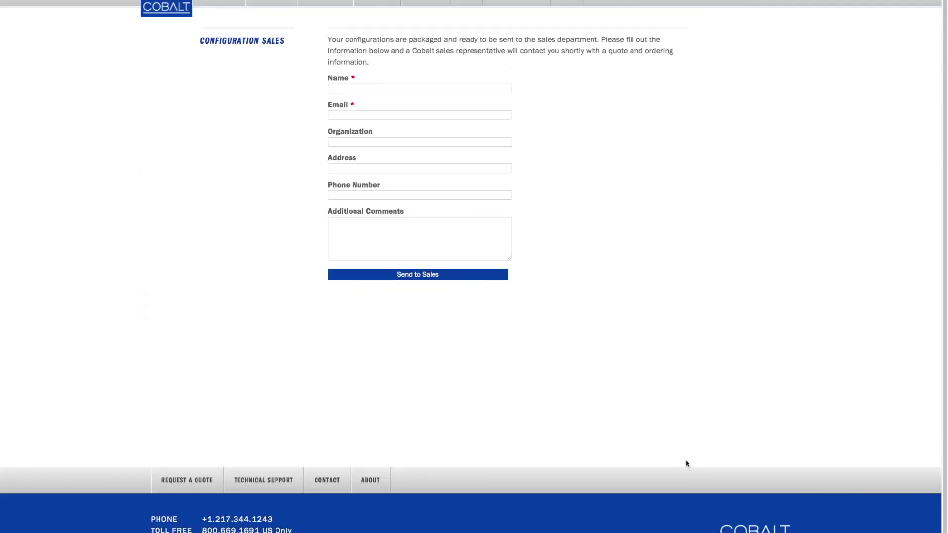
click(390, 88)
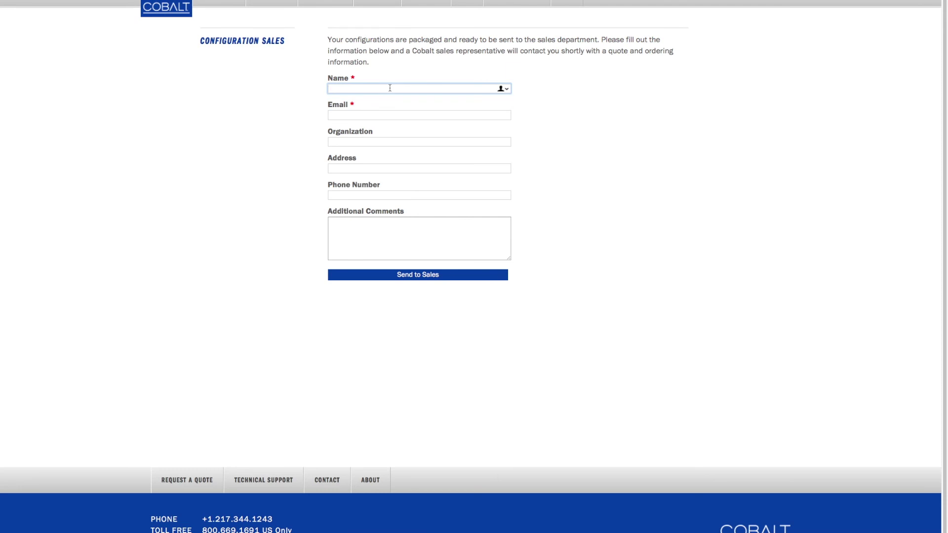
key(Tab)
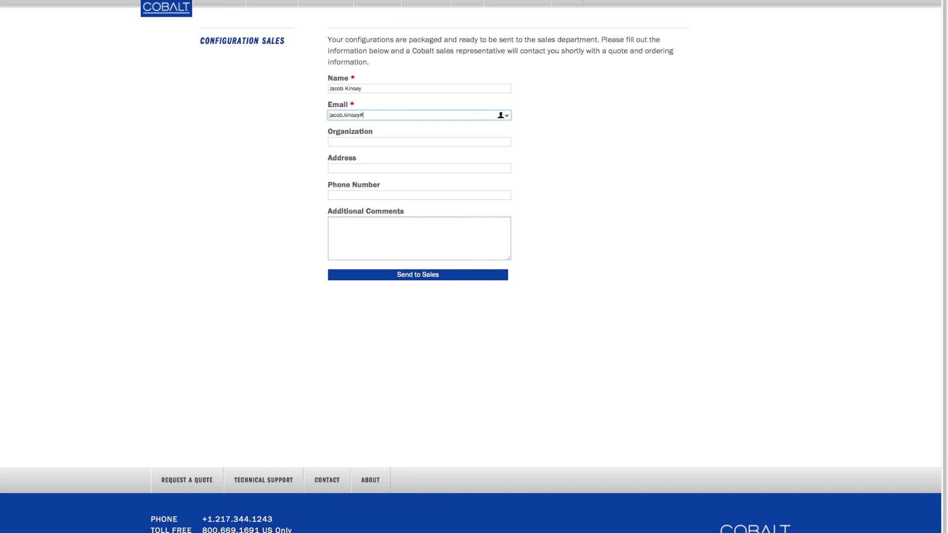
Enter organization 'Cobalt Digital', then the contact's street address and phone number.
key(Tab)
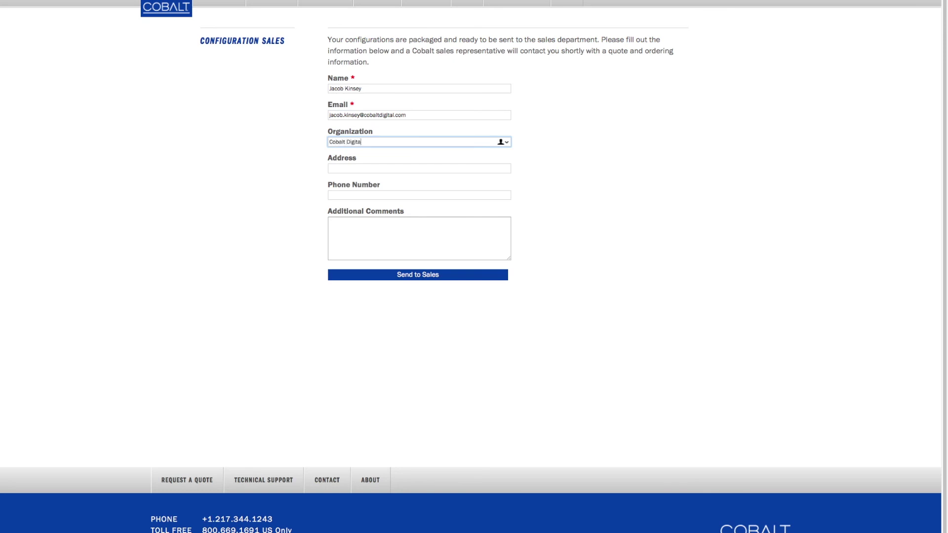
key(Tab)
key(Tab)
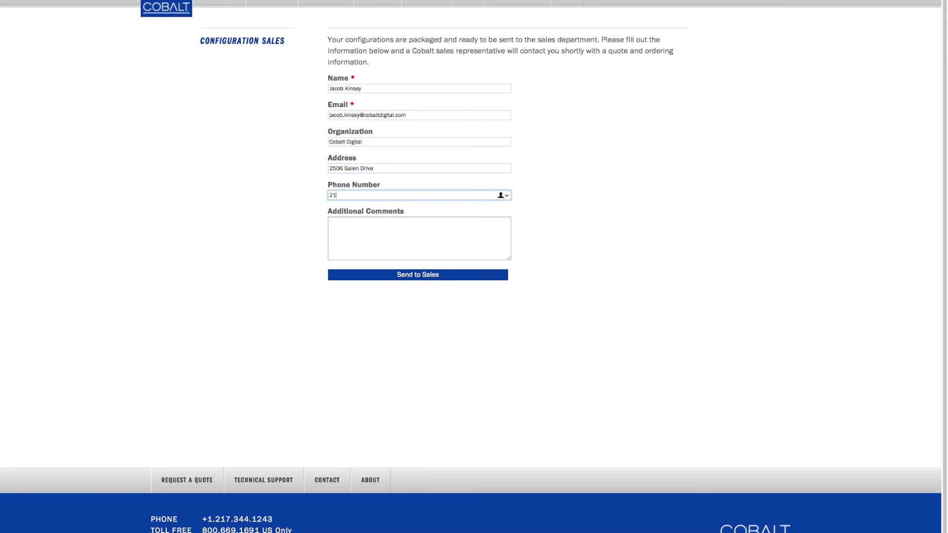
key(Tab)
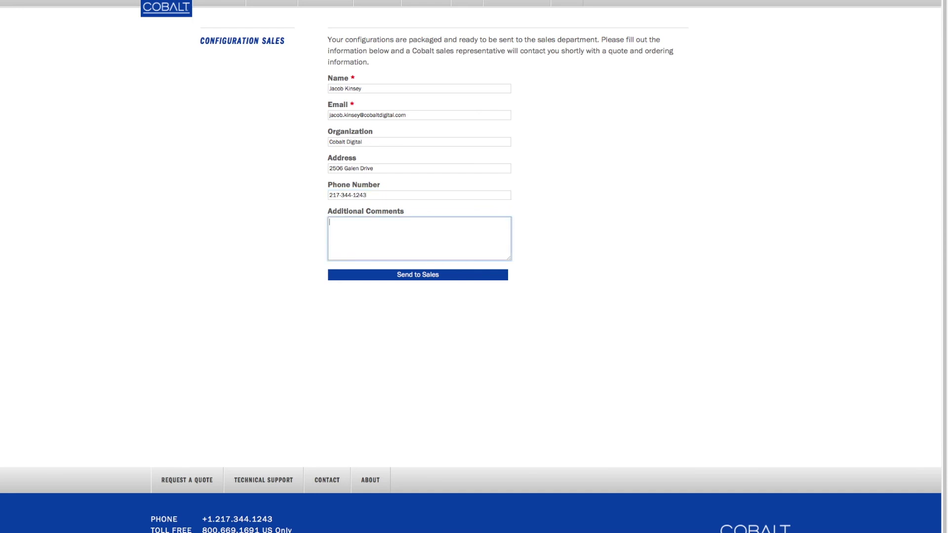